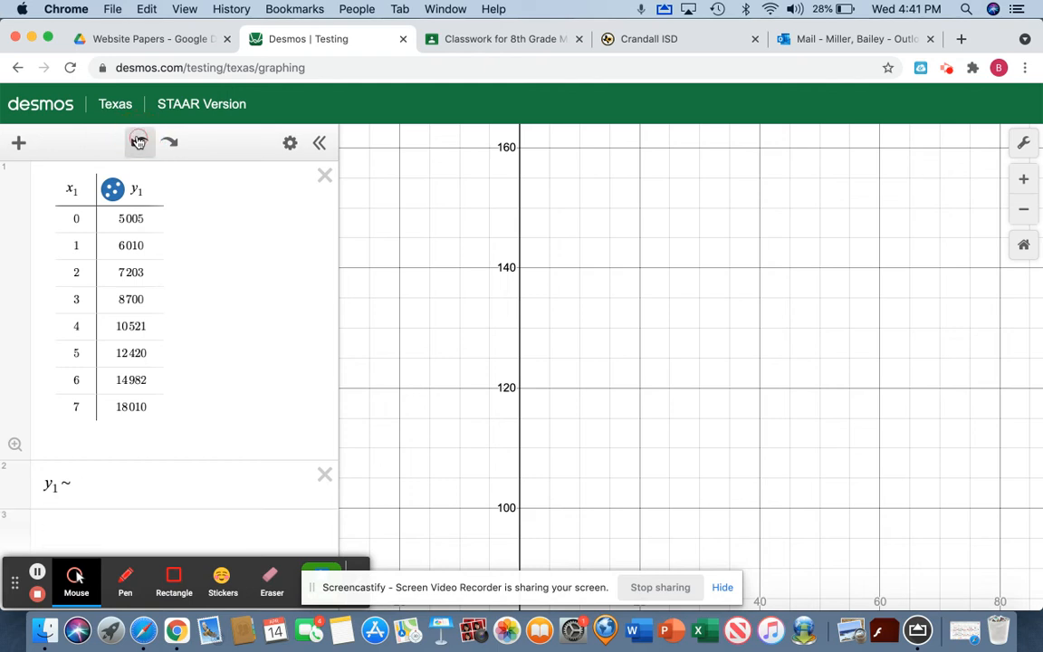
Step: Undo the regression and table entries until only the y-values for x = 0, 1 and 2 remain
click(138, 142)
click(138, 142)
click(138, 142)
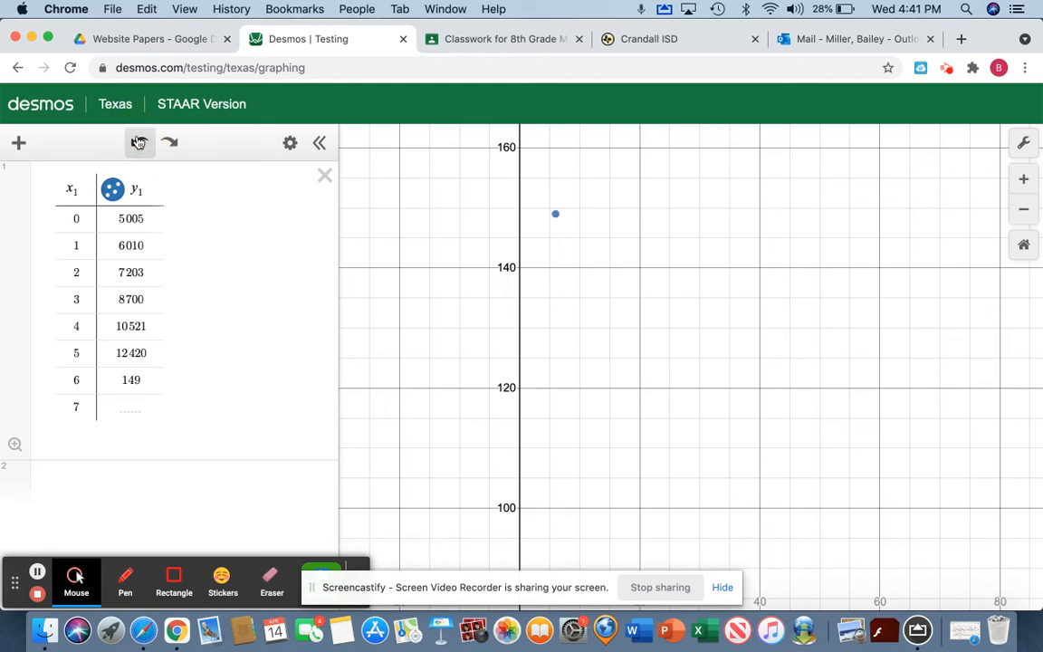
click(138, 143)
click(139, 142)
click(138, 142)
click(138, 142)
click(138, 143)
click(138, 142)
click(139, 142)
click(138, 142)
click(138, 143)
click(138, 142)
click(138, 142)
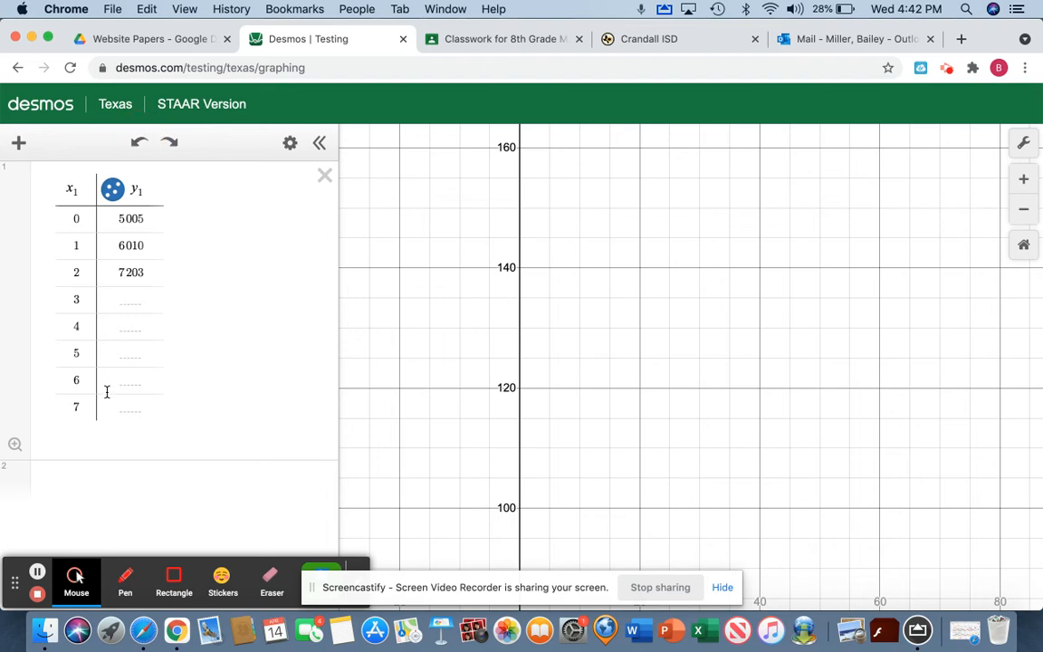
Step: Extend the x₁ column of the table to 10
click(80, 407)
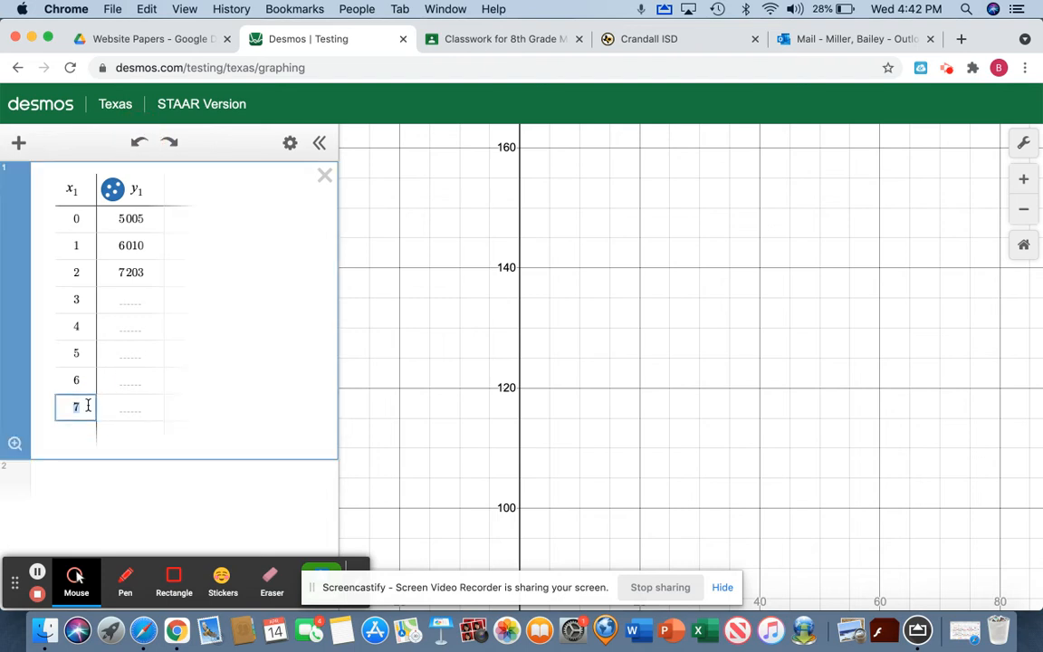
key(Return)
key(Return)
key(Return)
Step: Enter 25000, 21462.50 and 17881.88 as the y₁ values for x = 0, 1 and 2
click(148, 217)
drag(148, 215, 105, 216)
text(25000)
key(Return)
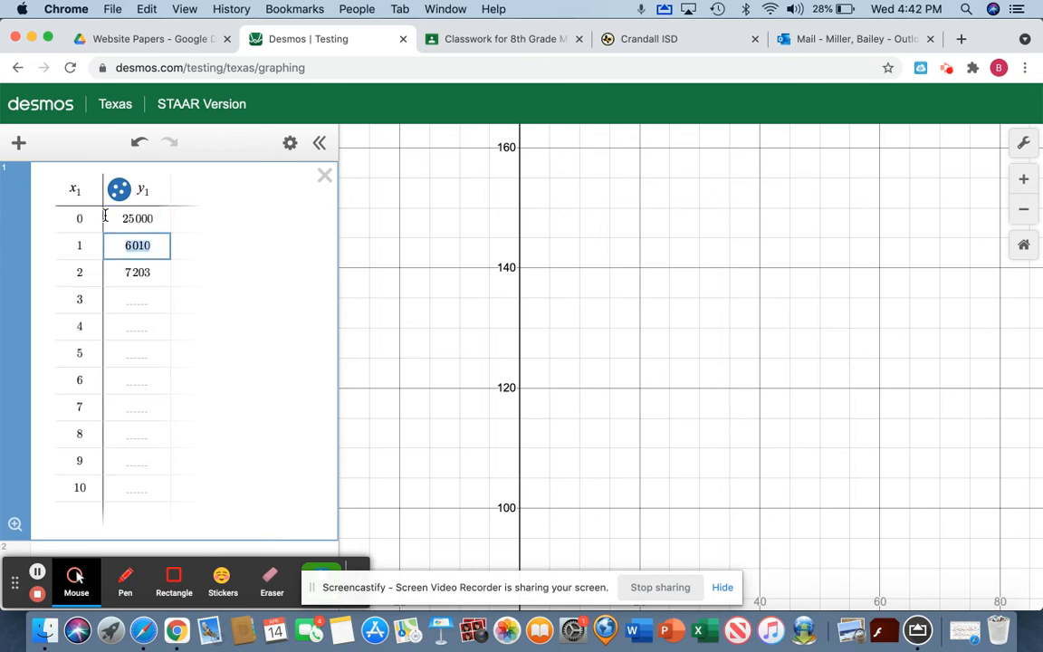
text(21462.50)
key(Return)
text(17 881.88)
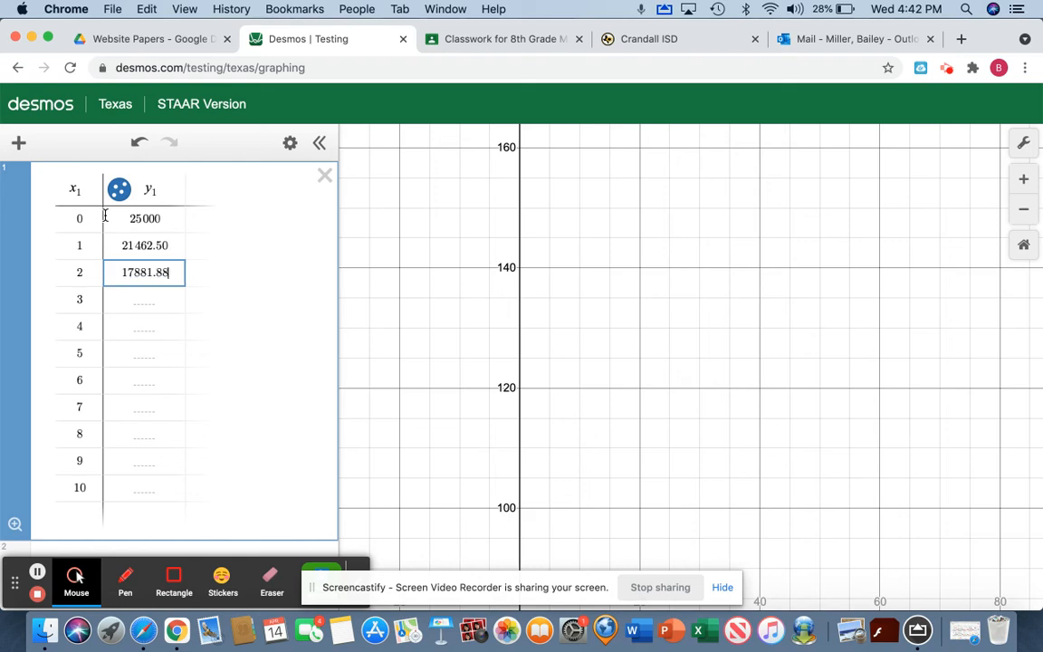
key(Return)
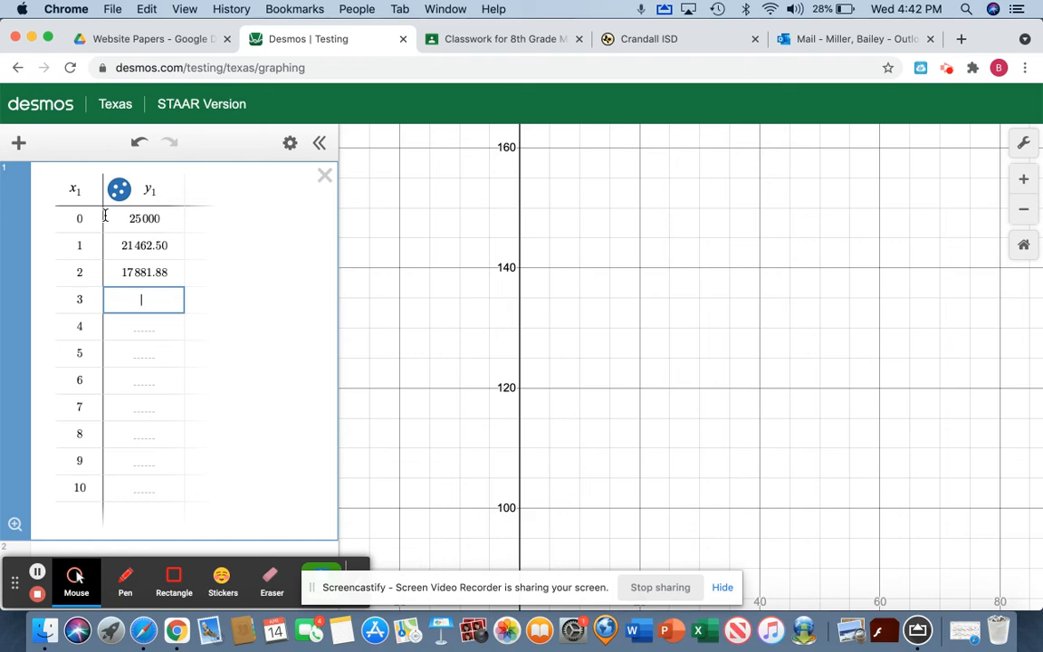
Step: Enter 15506.66, 12919.65, 11203.56 and 9523.03 as the y₁ values for x = 3 to 6
text(15506.66)
key(Return)
text(12919.65)
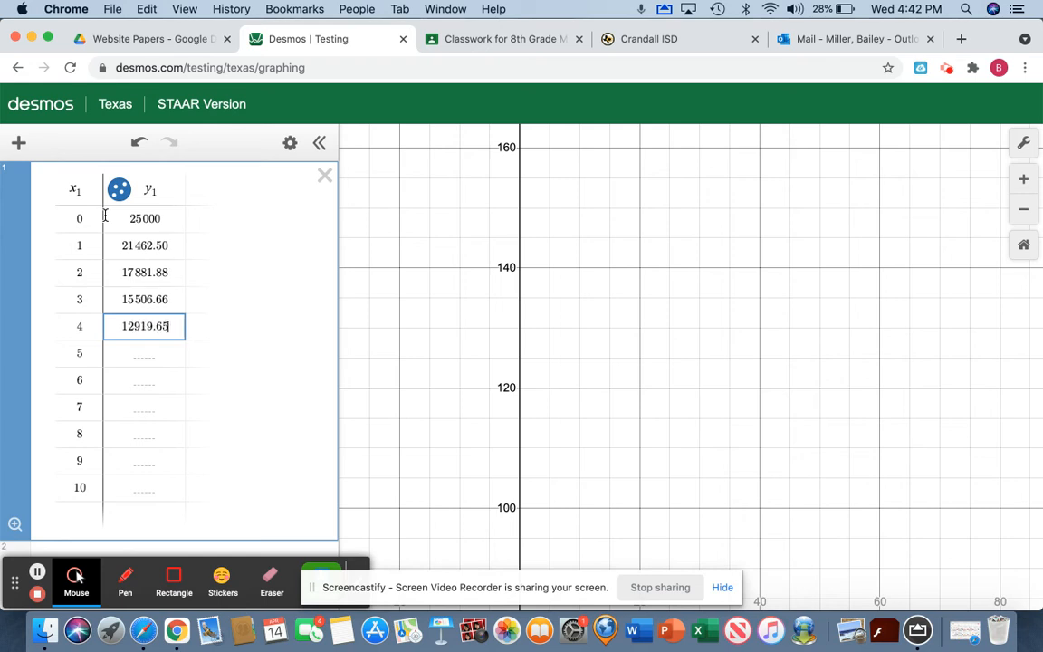
key(Return)
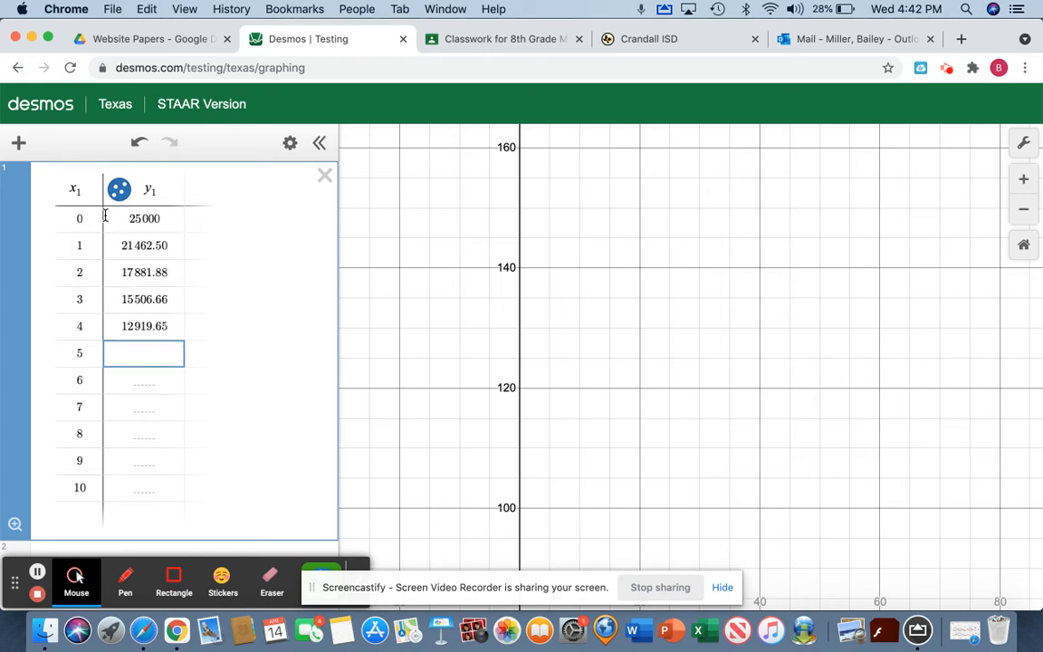
text(11203.56)
key(Return)
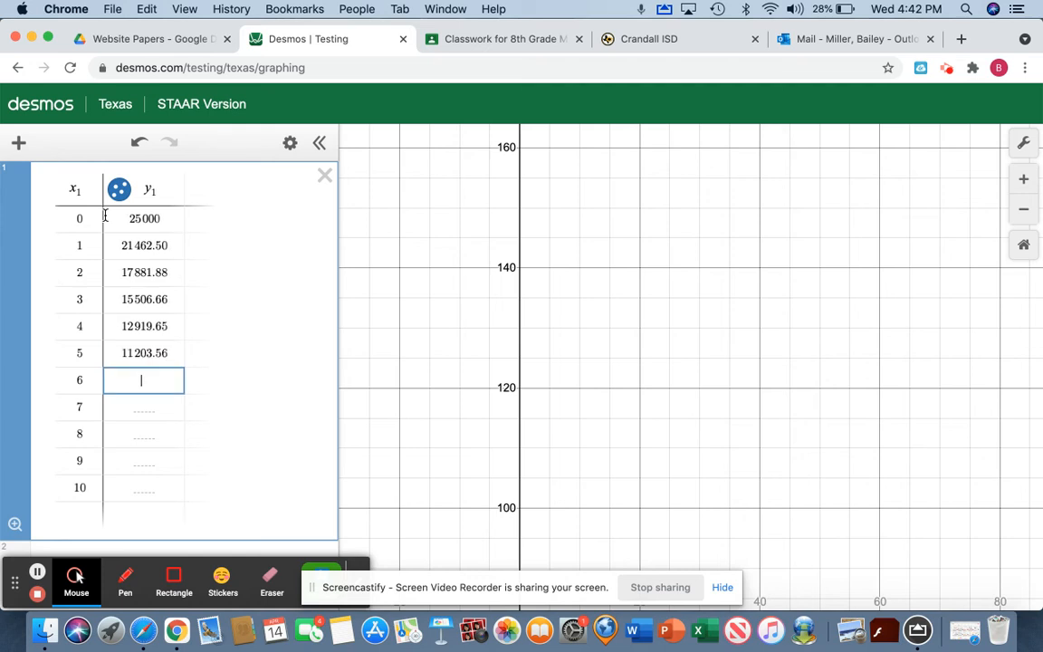
text(9 523.03)
key(Return)
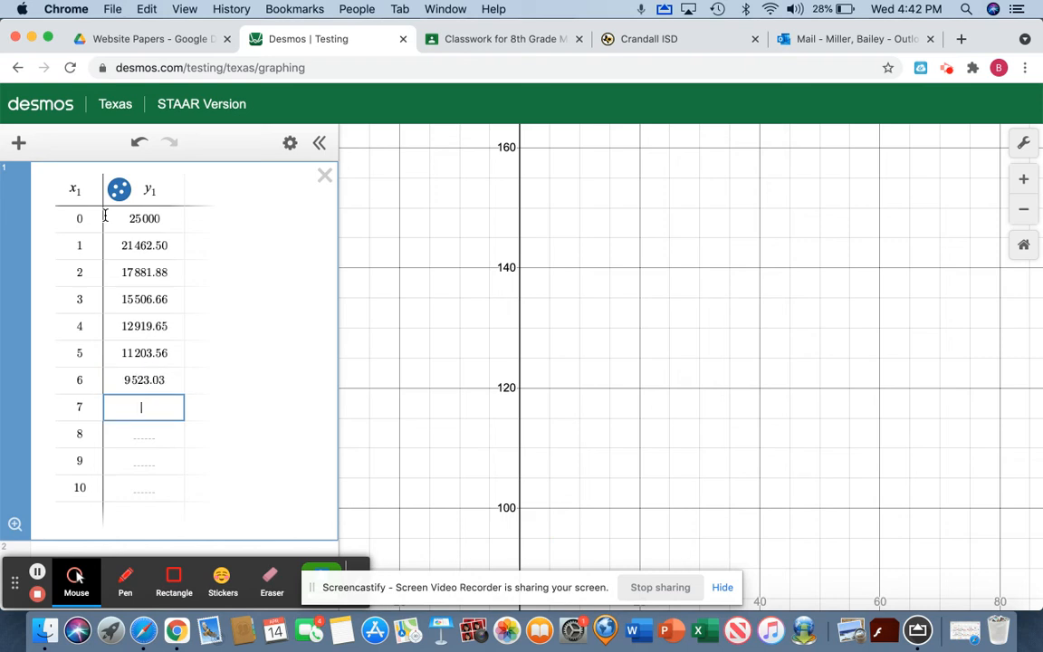
Step: Enter 7934.28, 6880.39, 5732.52 and 4872.64 as the y₁ values for x = 7 to 10
text(7 934.28)
key(Return)
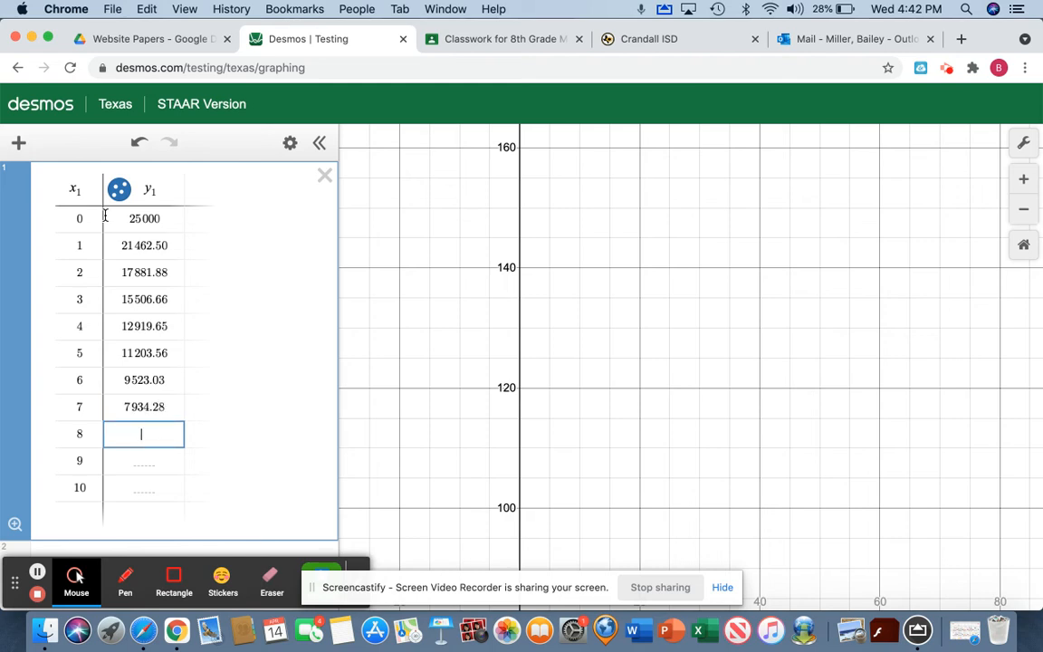
text(6 88)
text(0)
text(.39)
key(Return)
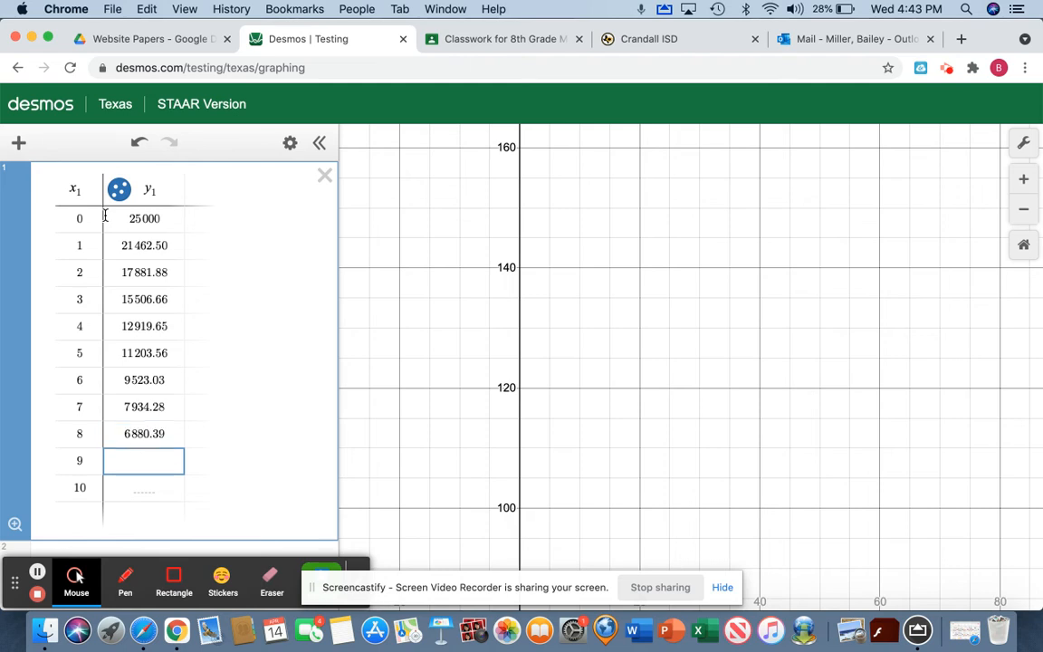
text(5 732.52)
key(Return)
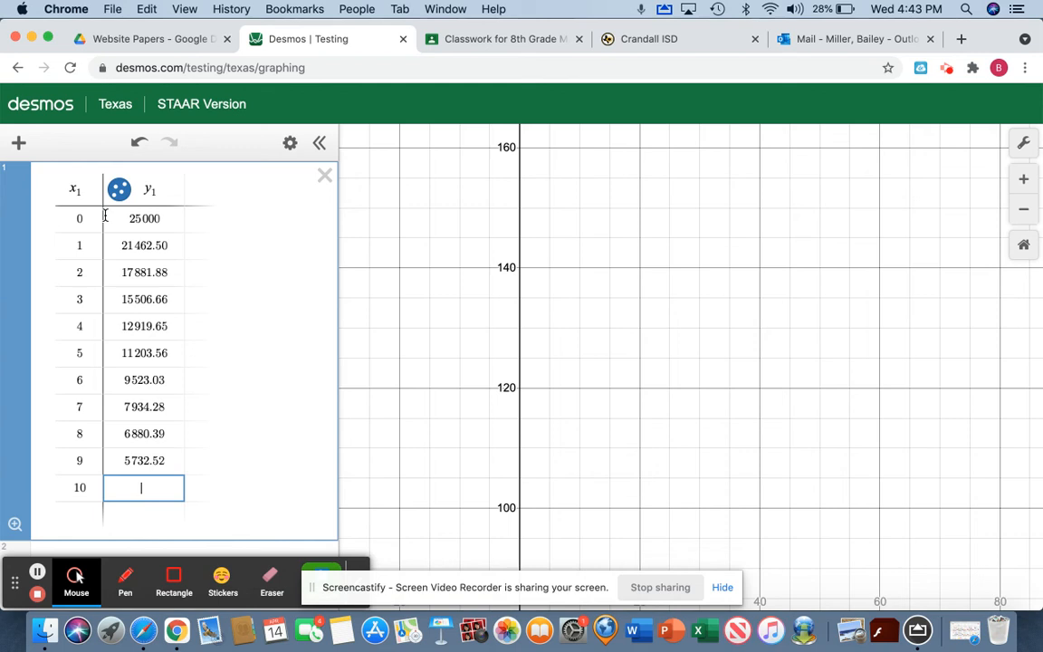
text(4872.64)
Step: Add the exponential regression y₁ ~ ab^x₁ in a new expression below the table
click(93, 540)
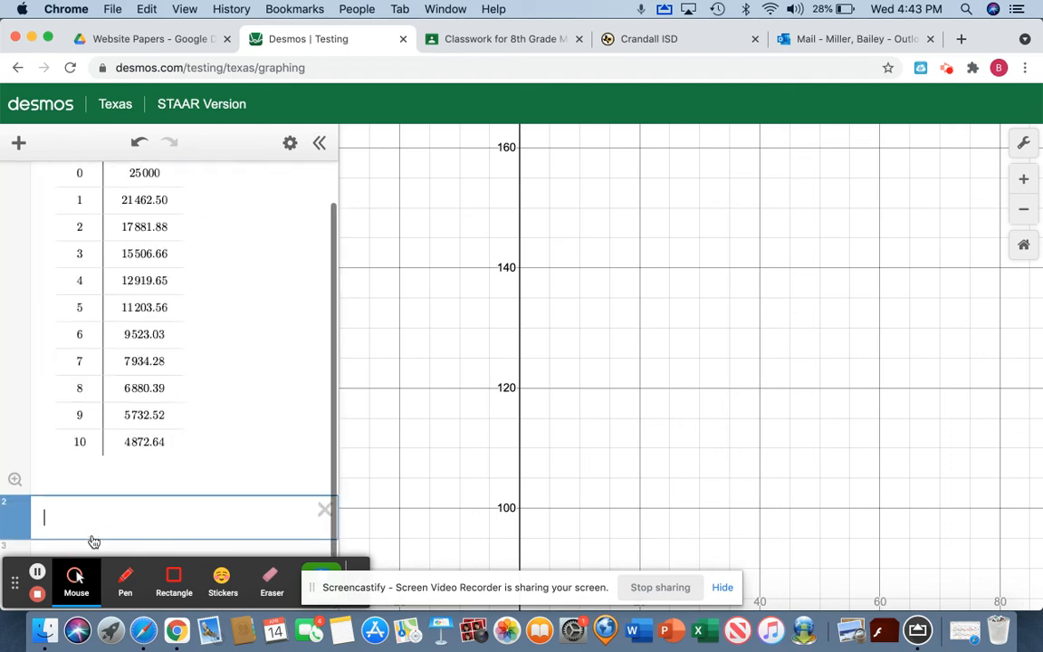
text(y1)
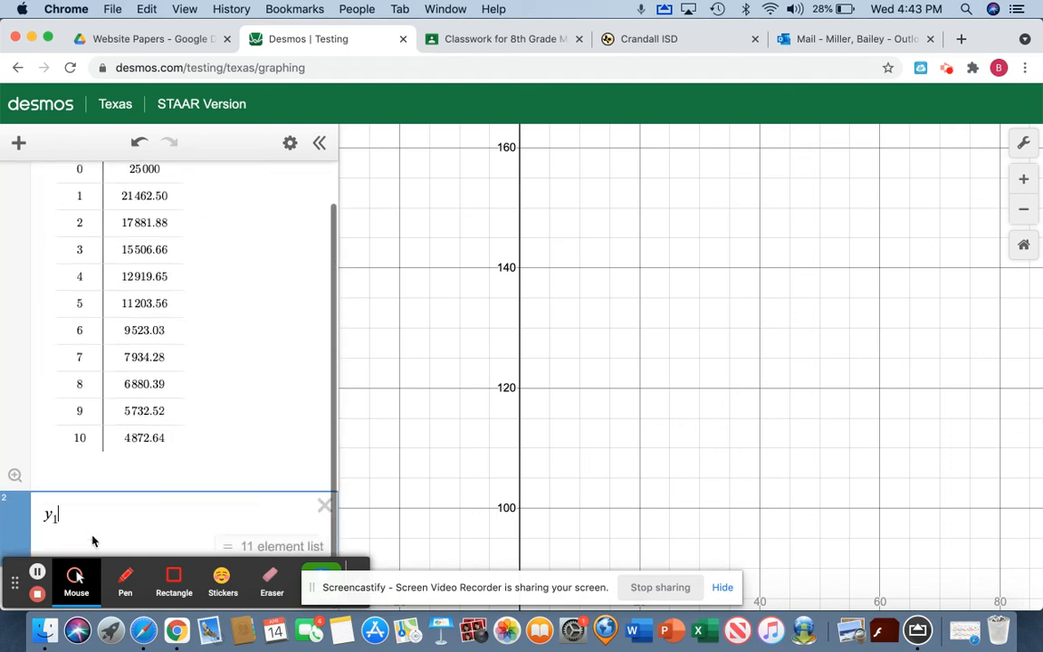
text(~ab)
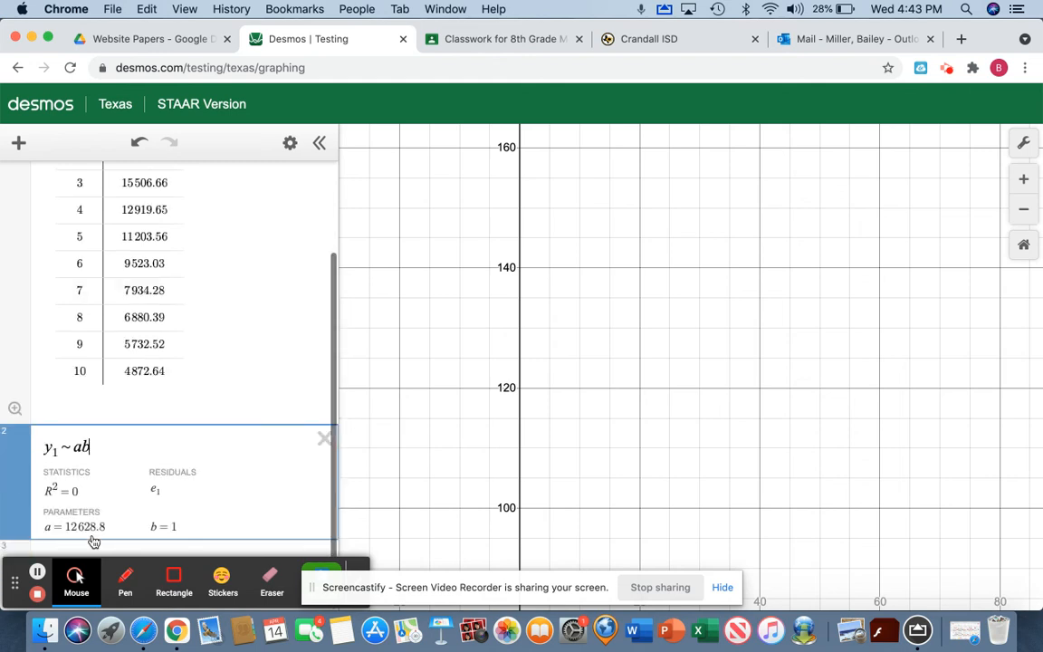
text(^x1)
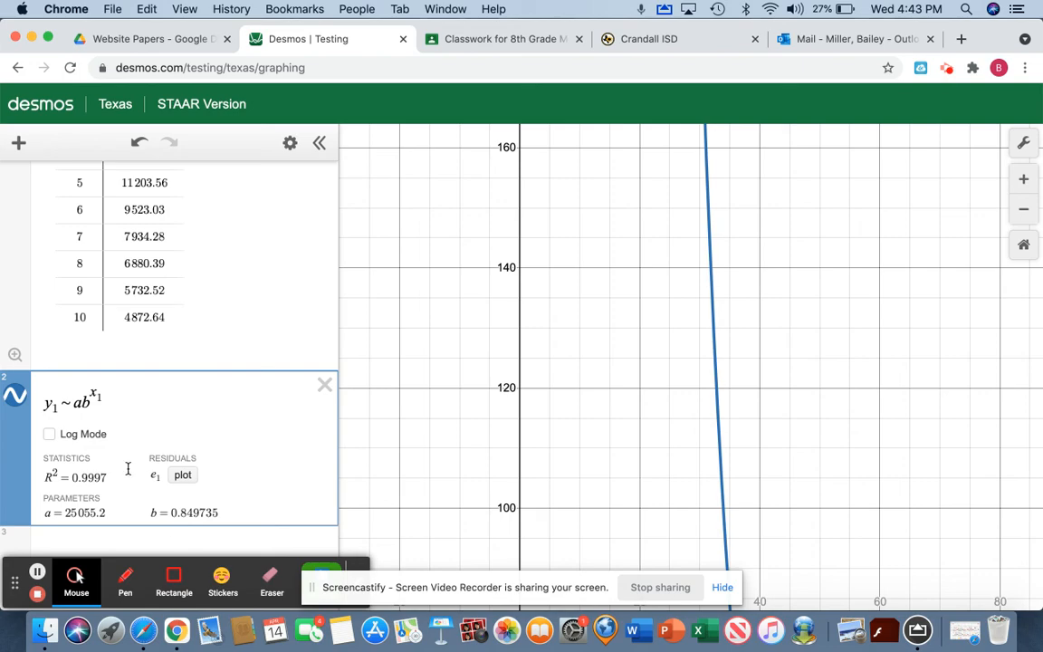
Step: Switch to the AirServer window and view the car-value worksheet full screen
click(32, 38)
double_click(788, 178)
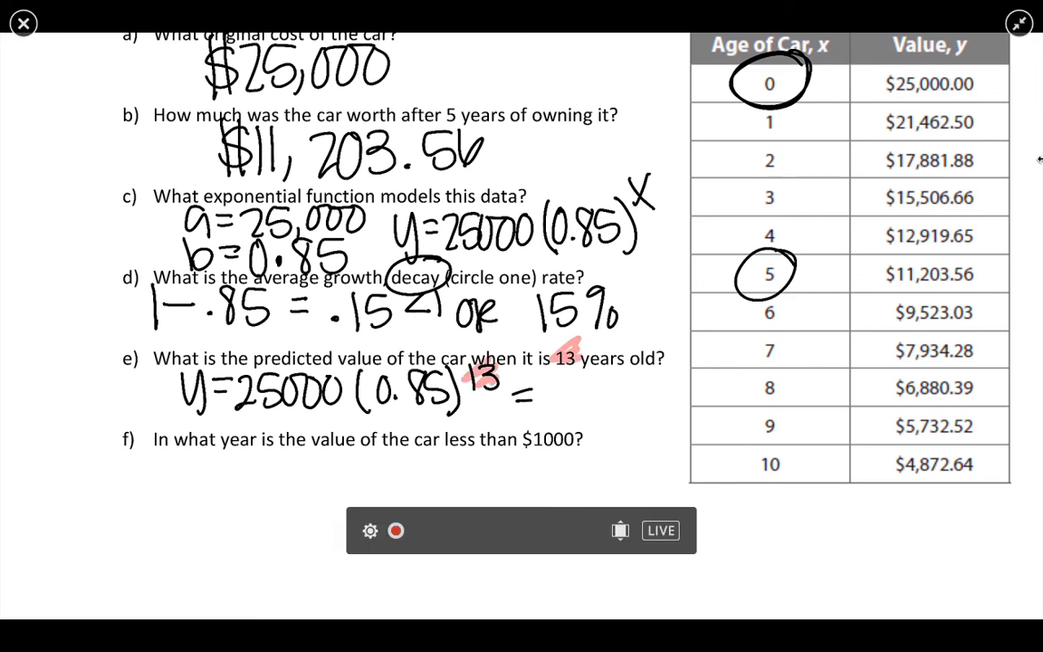
key(Escape)
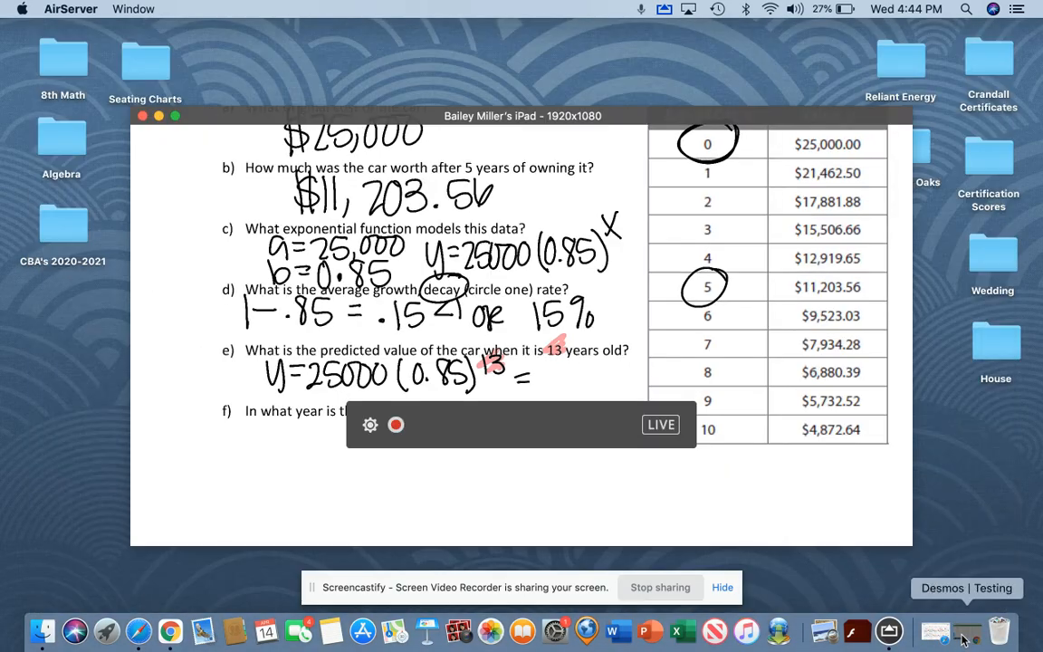
Step: Switch back to Desmos and delete both the regression expression and the data table
click(966, 633)
click(324, 385)
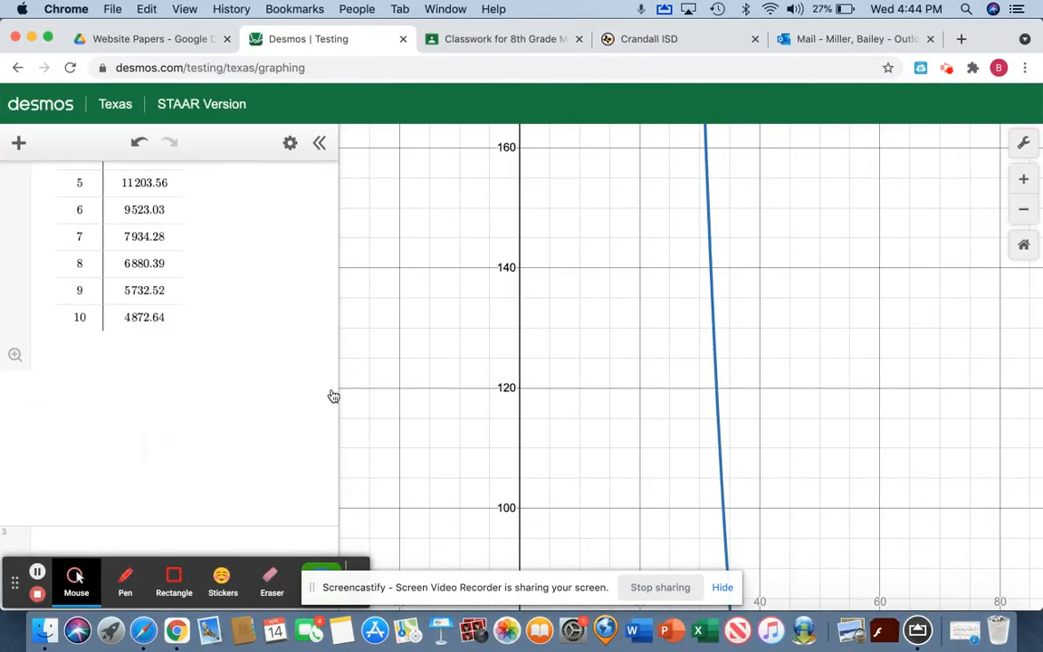
scroll(326, 168, up, 1)
click(324, 175)
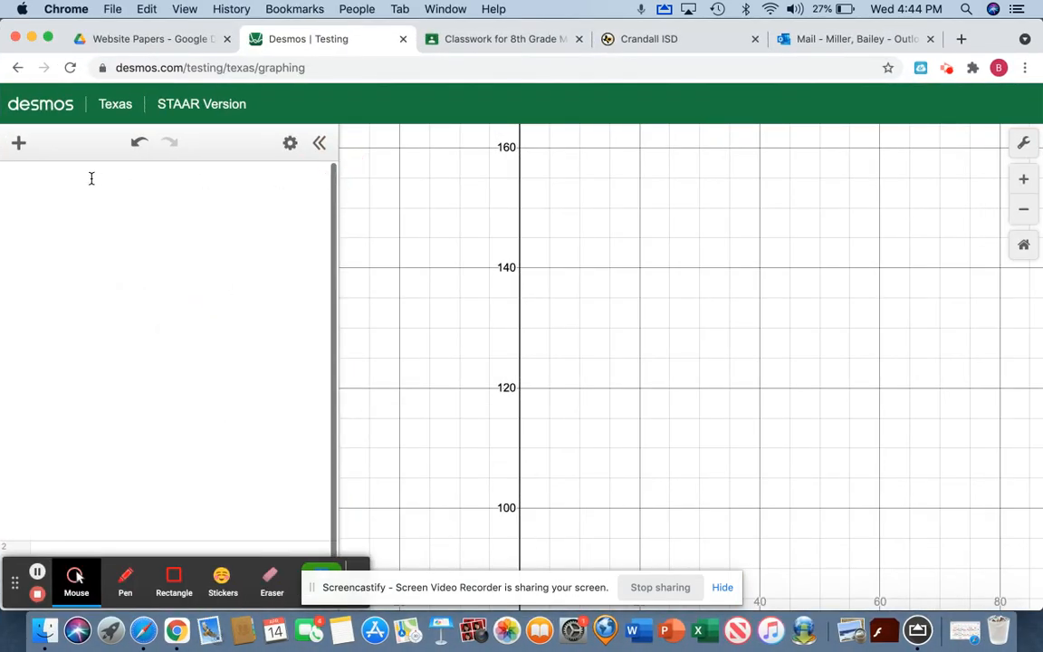
Step: Evaluate 25000(.85)^13 in the empty expression line
click(90, 179)
text(25000()
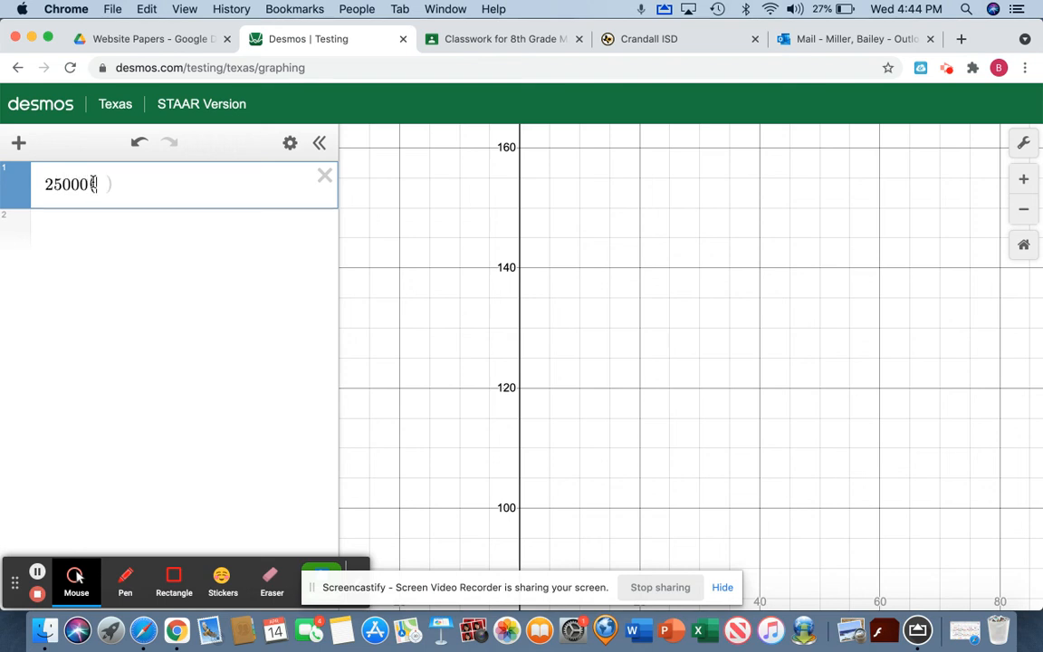
text(.85)
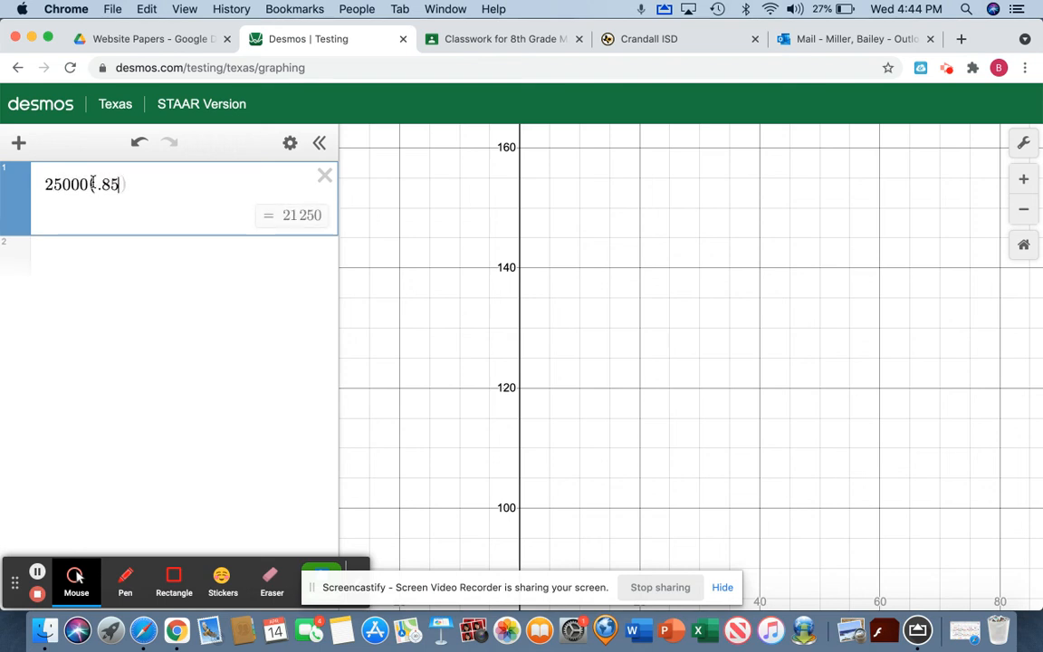
text()^13)
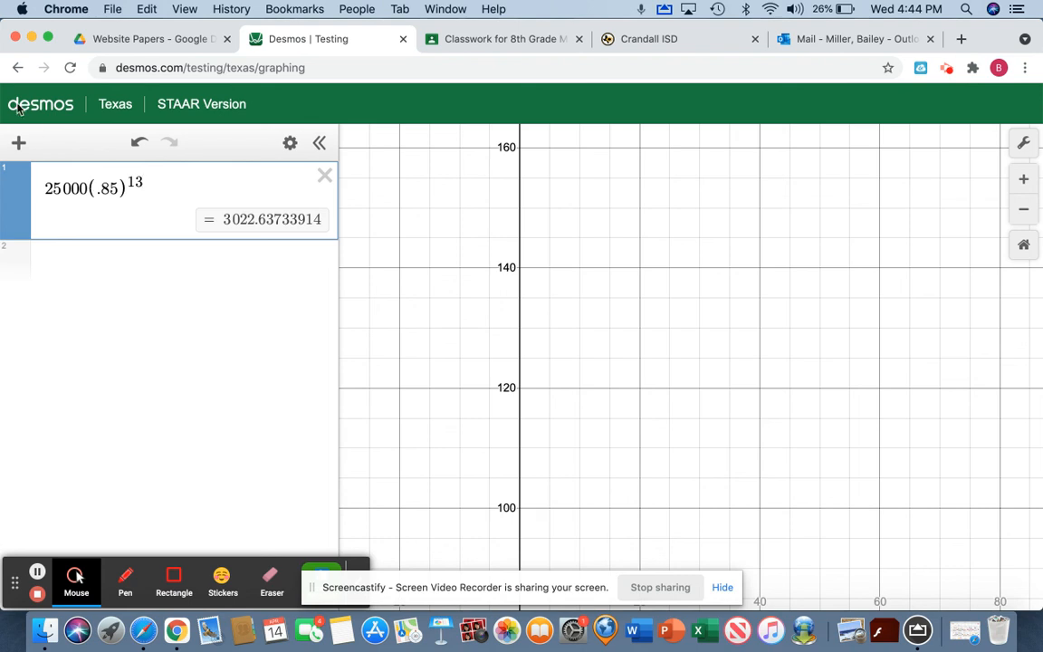
Step: Review questions e and f on the AirServer worksheet and return to Desmos
click(32, 38)
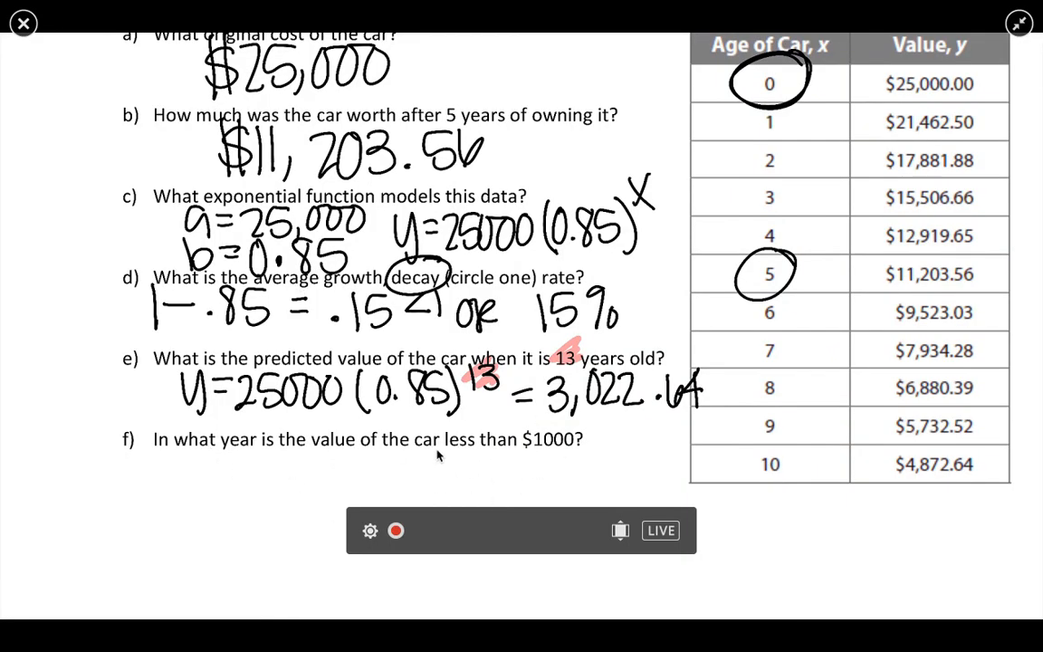
key(Escape)
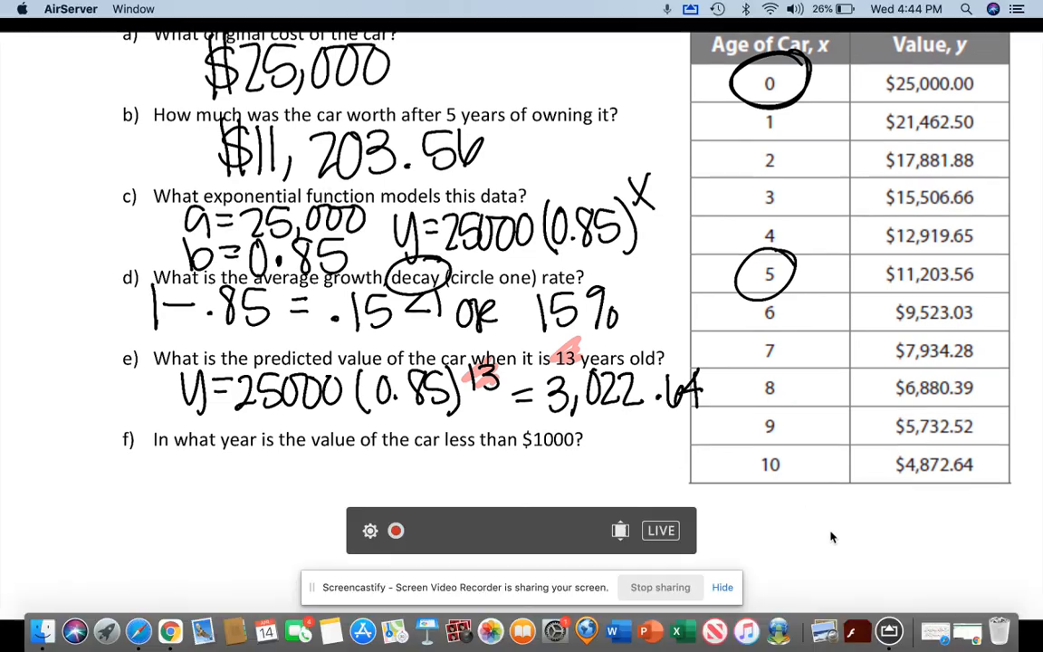
click(962, 638)
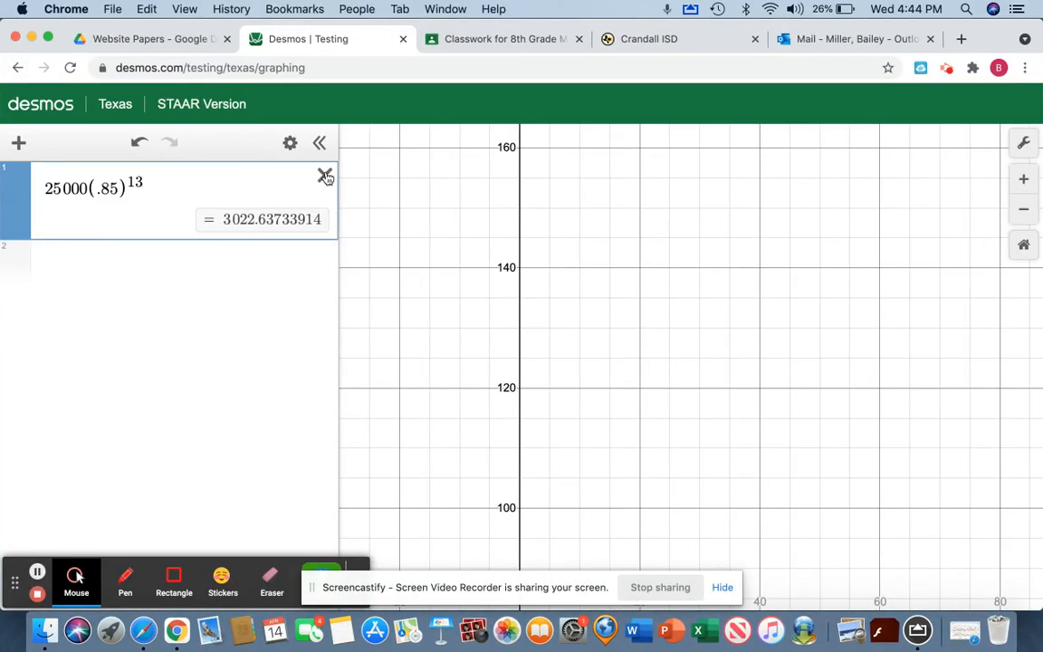
Step: Change the expression into the equation y = 25000(.85)^x
key(BackSpace)
key(BackSpace)
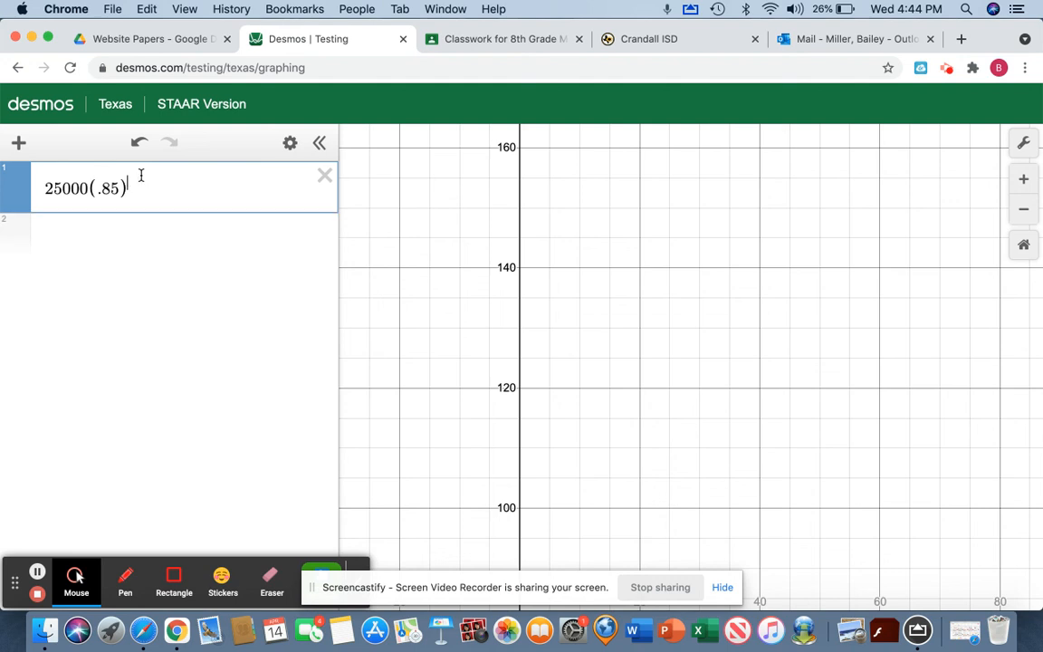
text(x)
click(47, 193)
text(y=)
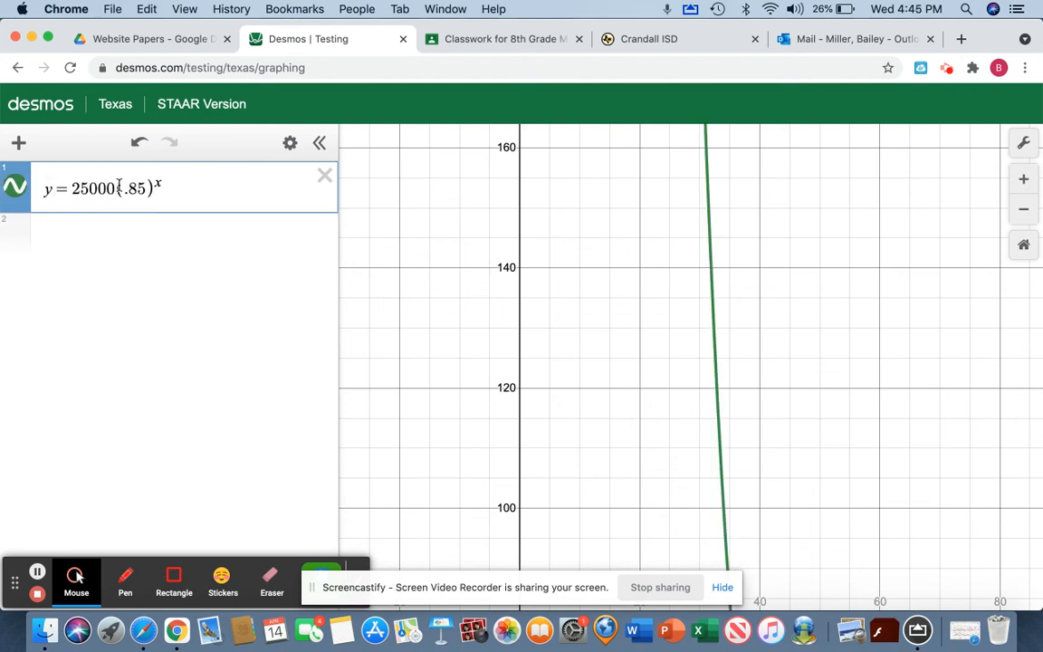
Step: Convert the equation to a table with its x values extended to 21, and select the x = 20 entry
click(290, 143)
click(240, 186)
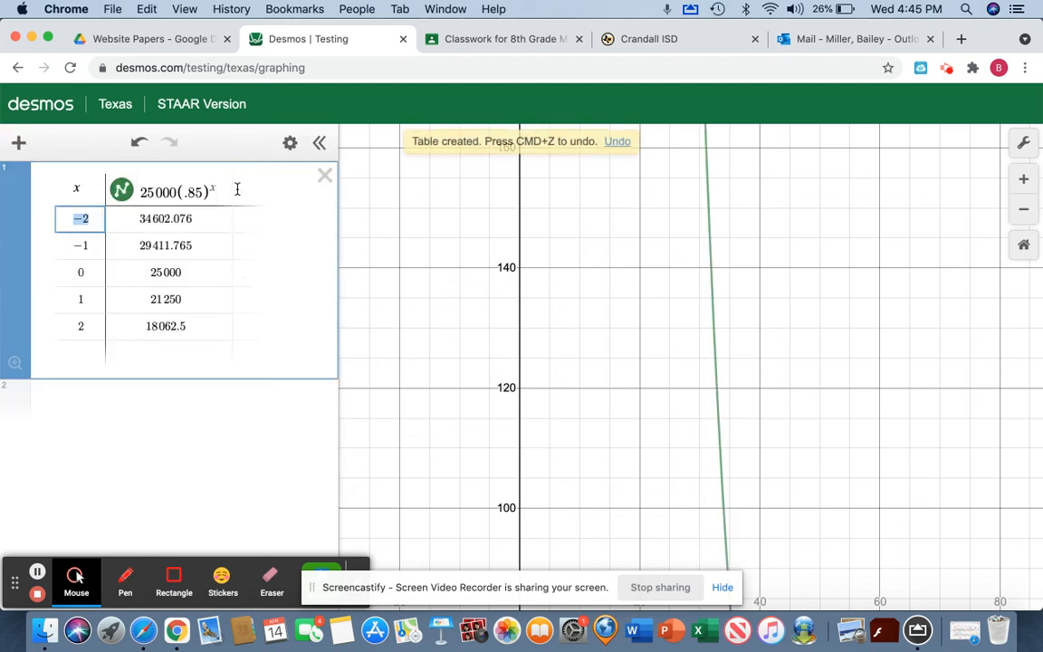
click(91, 329)
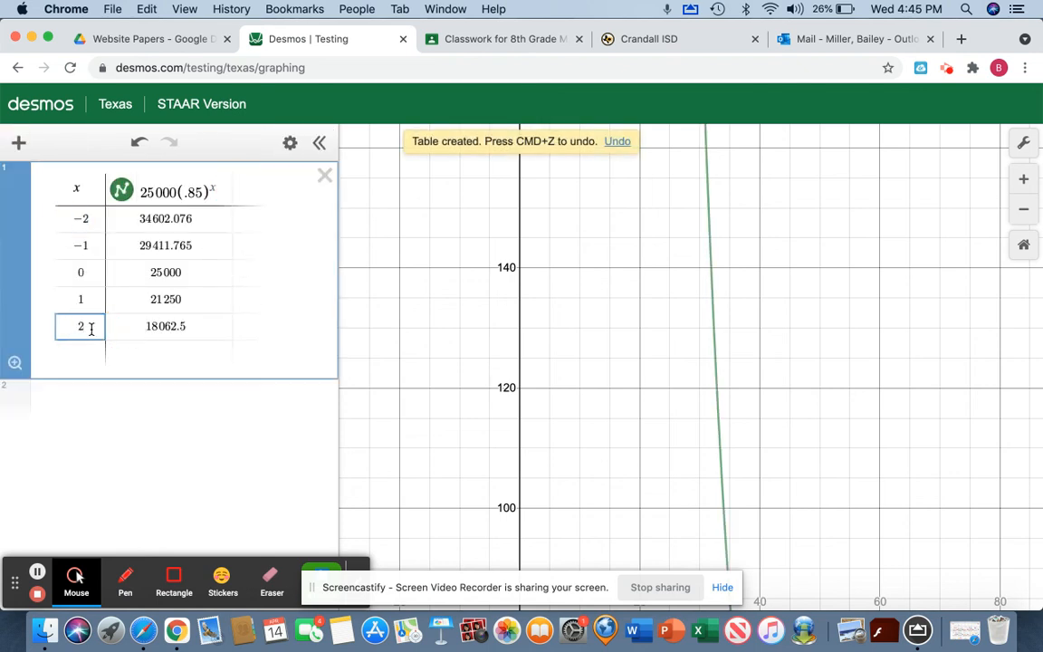
key(Return)
key(Return)
key(Return)
key(Return)
key(Return)
key(Return)
key(Return)
key(Return)
key(Return)
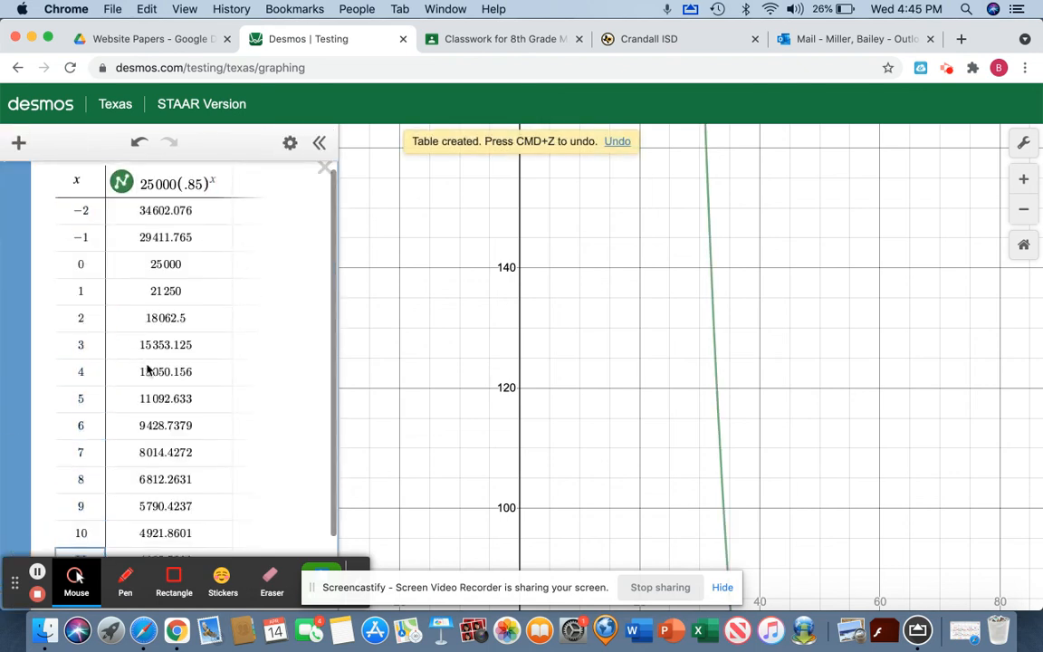
key(Return)
key(Return)
key(Return)
key(Return)
key(Return)
key(Return)
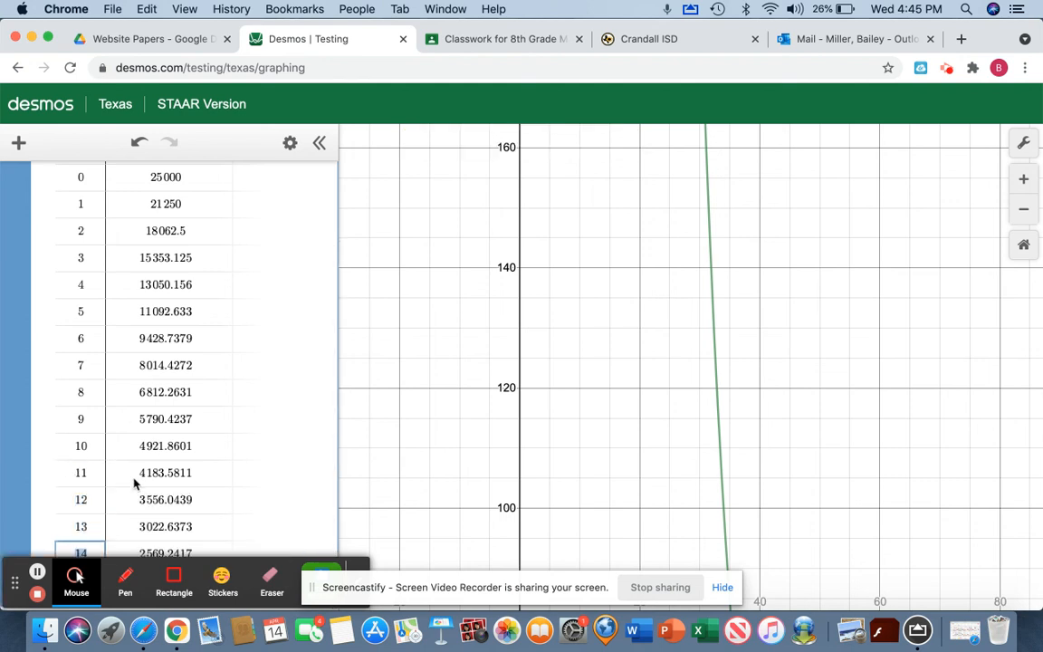
key(Return)
key(Return)
key(Return)
key(Return)
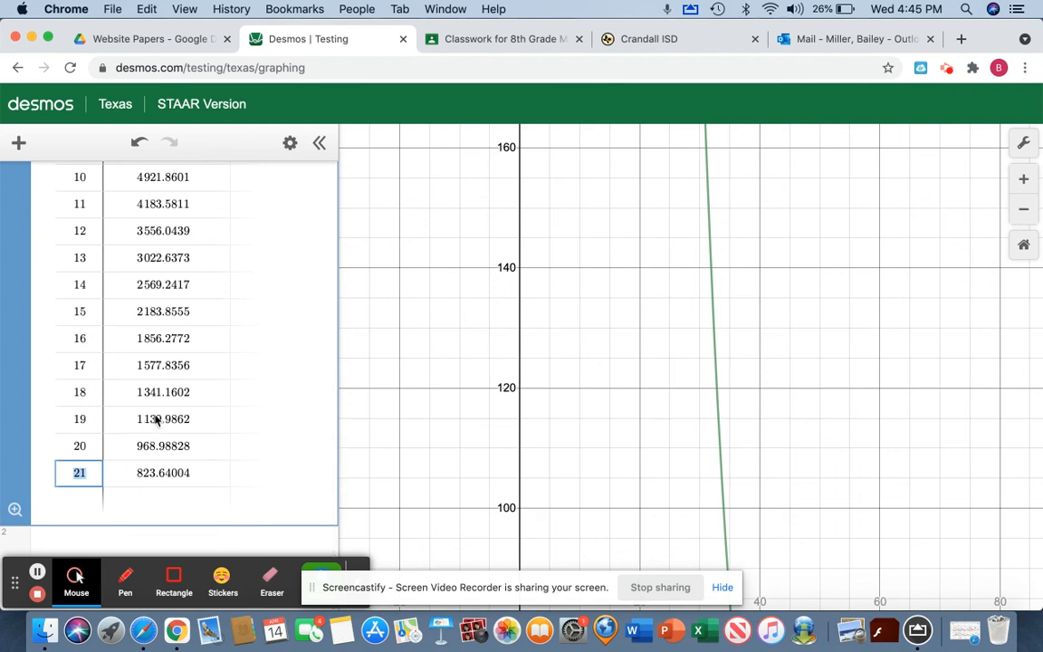
double_click(78, 444)
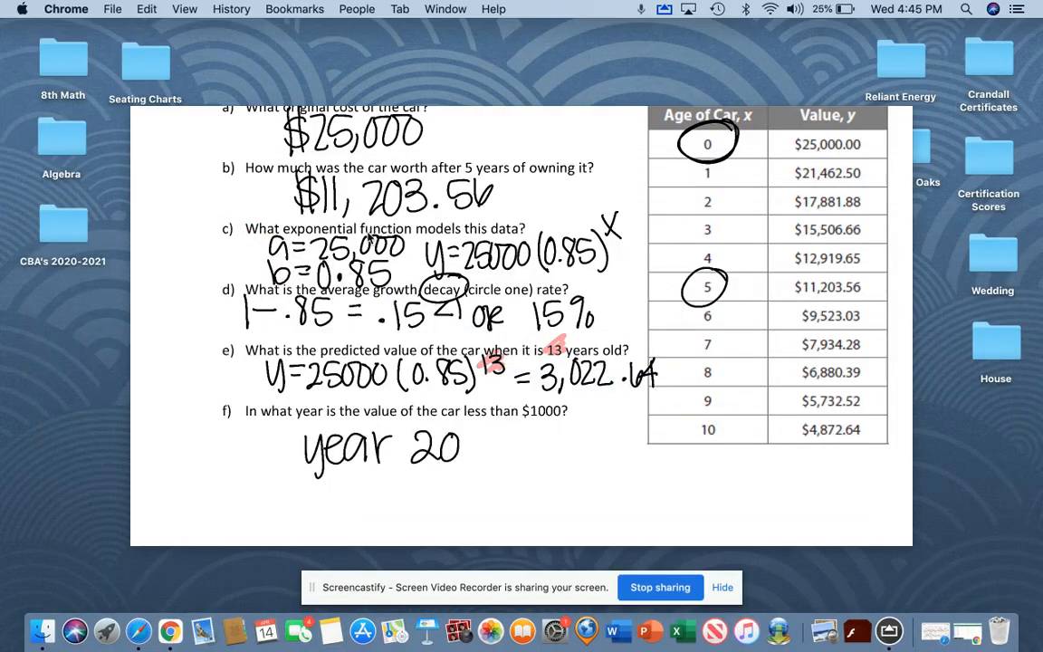
Step: Highlight the age 0 row of the value table on the full-screen AirServer worksheet and return to Desmos
double_click(498, 297)
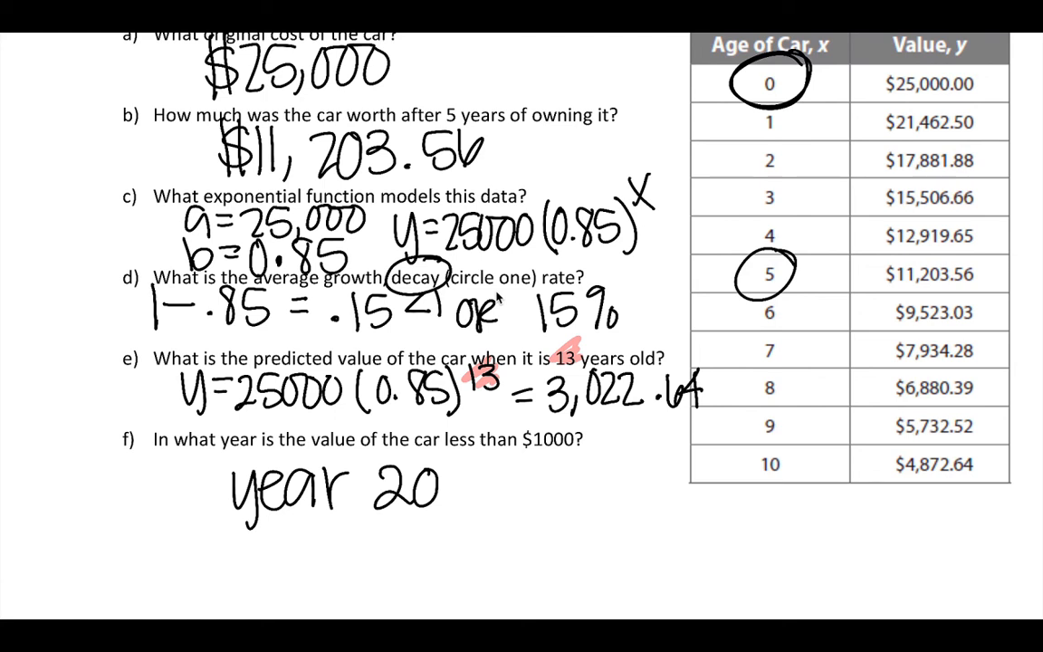
mouse_move(711, 93)
mouse_down()
mouse_move(987, 80)
mouse_move(745, 90)
mouse_move(928, 88)
mouse_up()
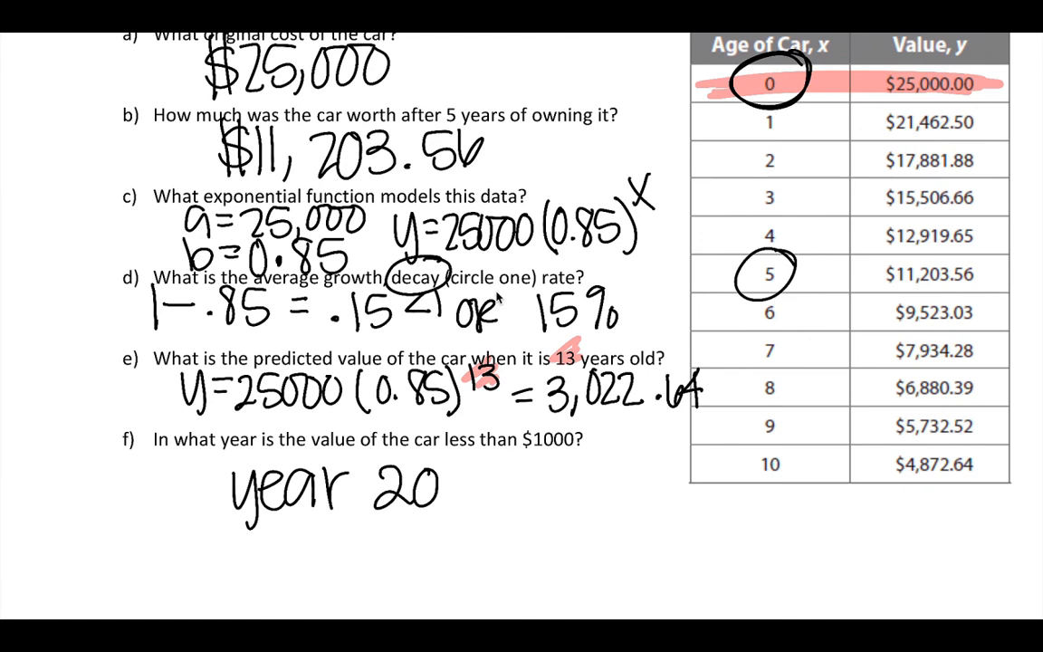
key(Escape)
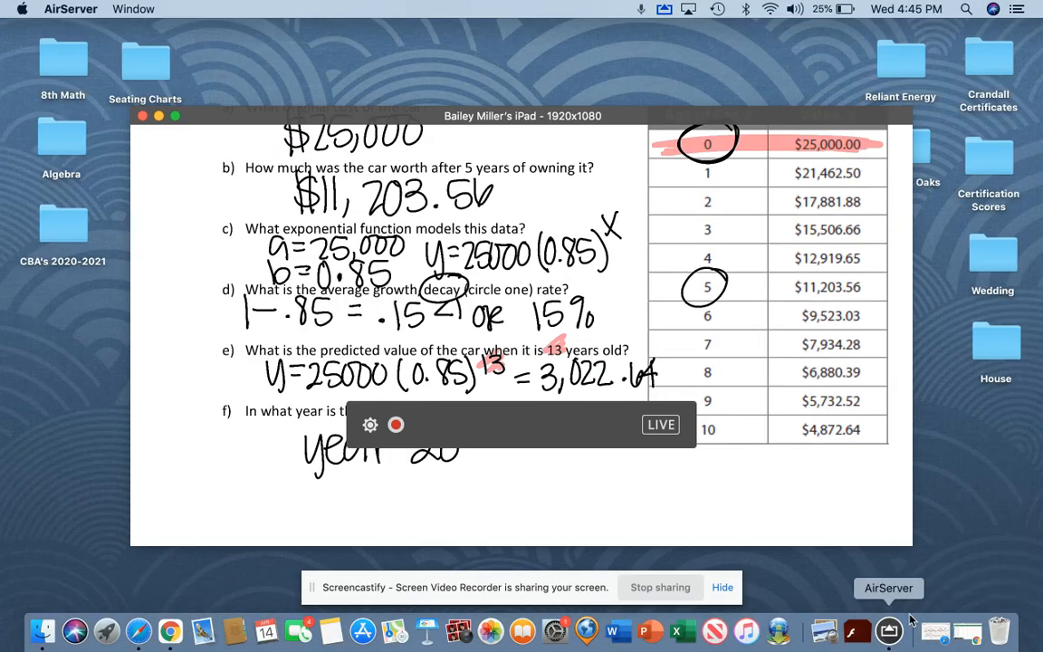
click(974, 633)
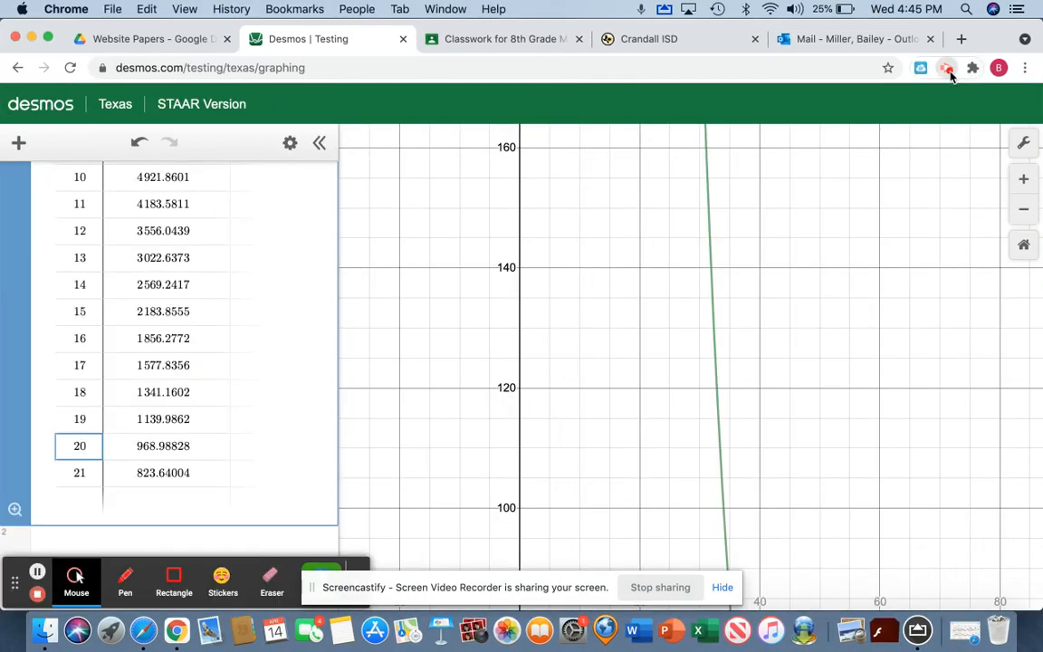